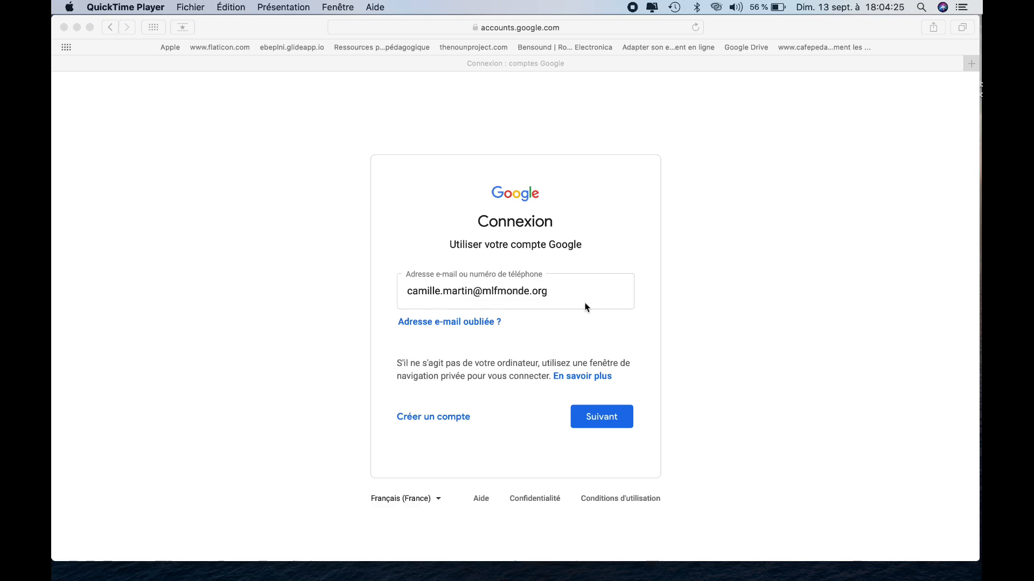
# - Sign in to the Google account with the prefilled e-mail address by entering the account password
pyautogui.click(606, 414)
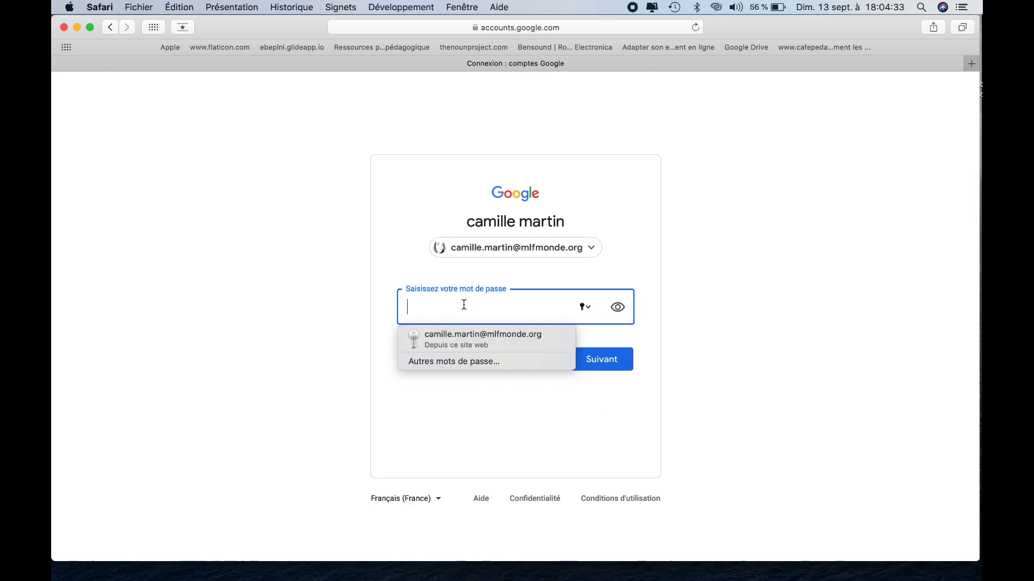
pyautogui.write('••••')
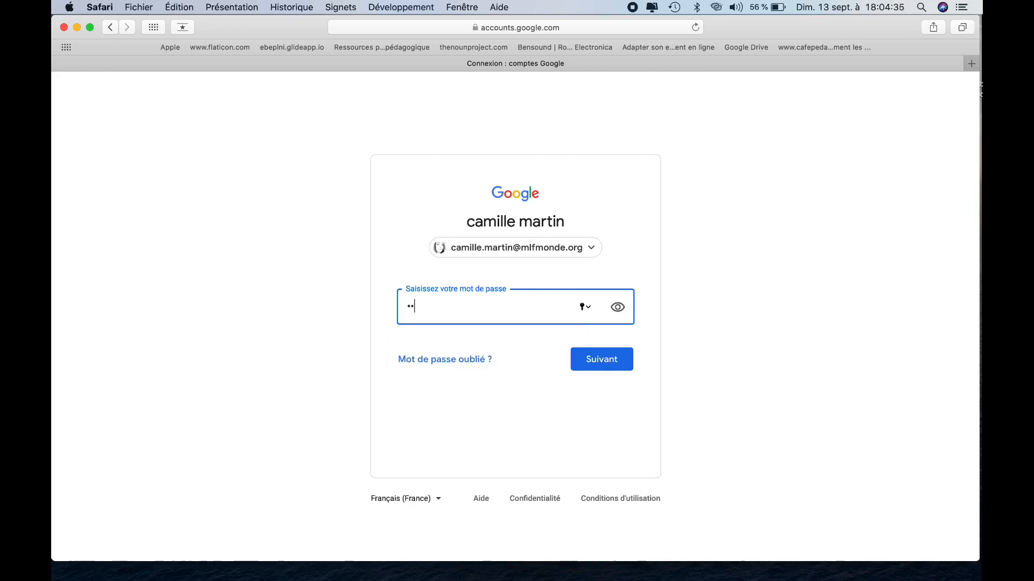
pyautogui.write('••••••••••••')
pyautogui.click(596, 359)
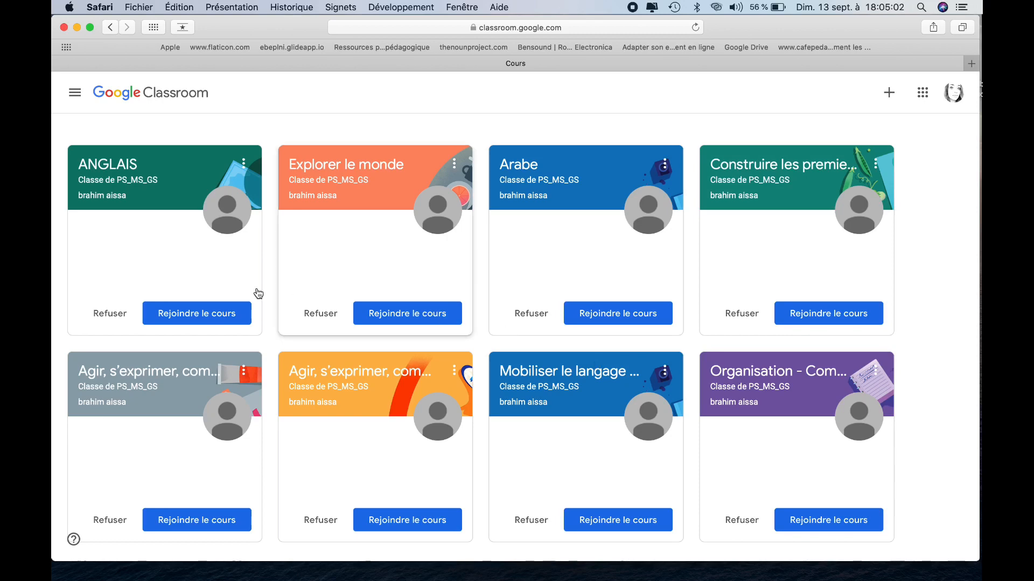
# - Join the offered Classe de PS_MS_GS courses one after another, from ANGLAIS, Explorer le monde and Arabe through Mobiliser le langage
pyautogui.click(192, 314)
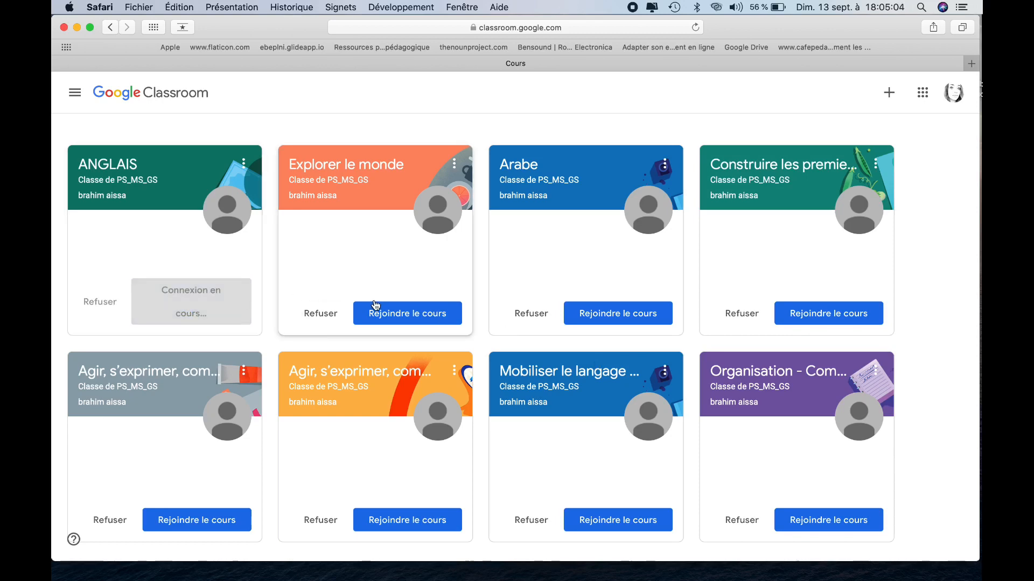
pyautogui.click(402, 313)
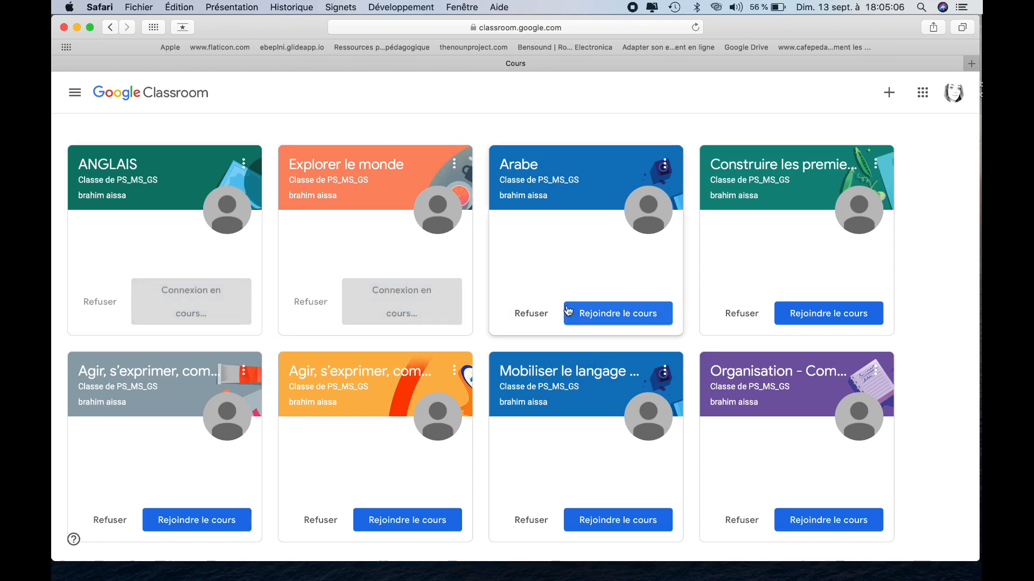
pyautogui.click(607, 315)
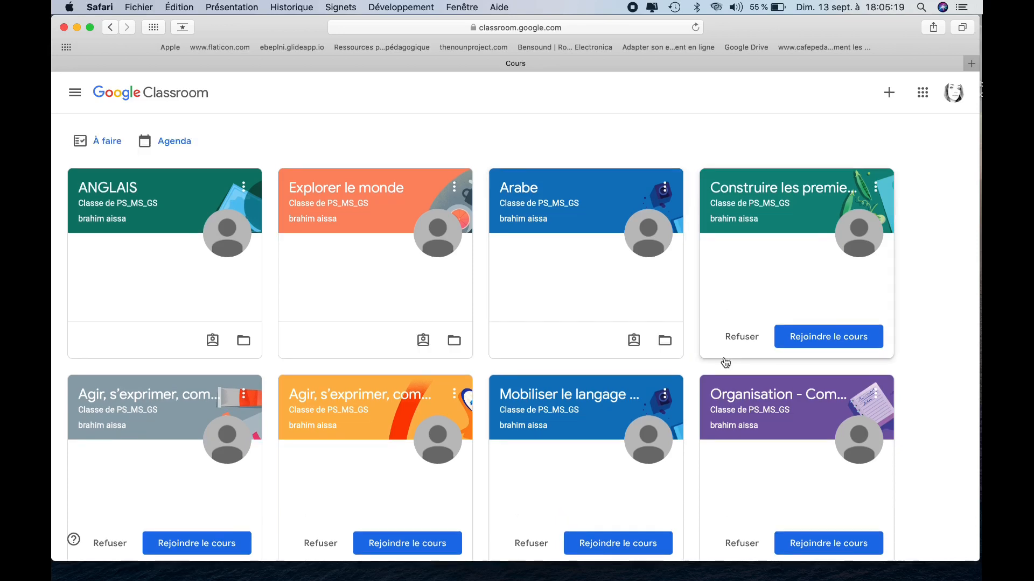
pyautogui.click(818, 341)
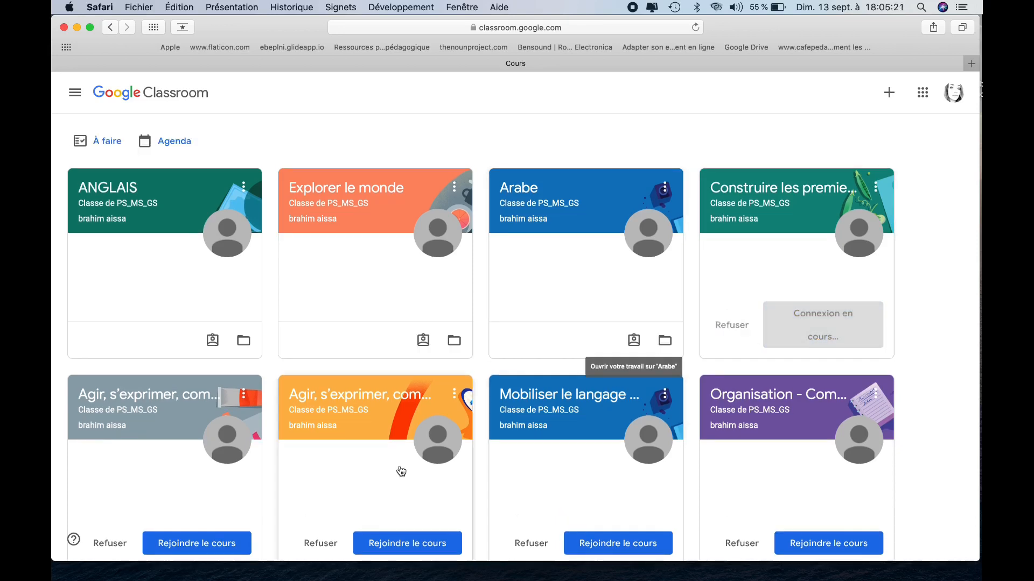
pyautogui.click(204, 544)
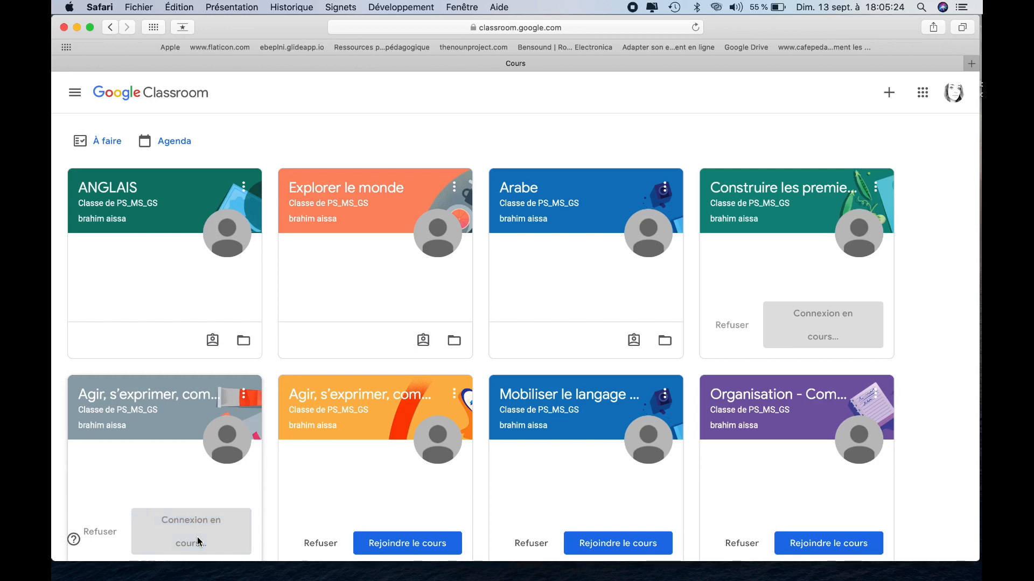
pyautogui.click(397, 545)
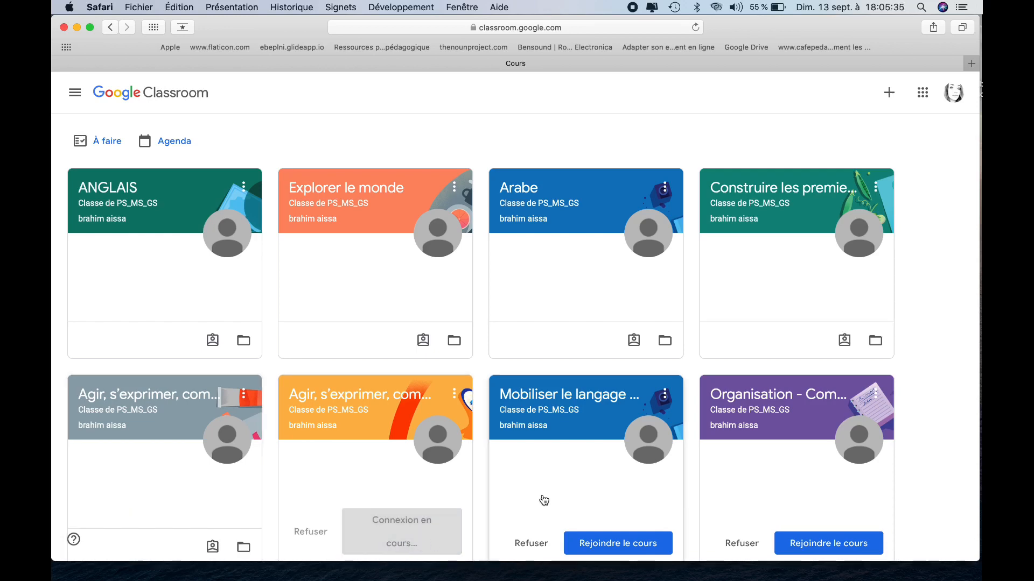
pyautogui.click(618, 541)
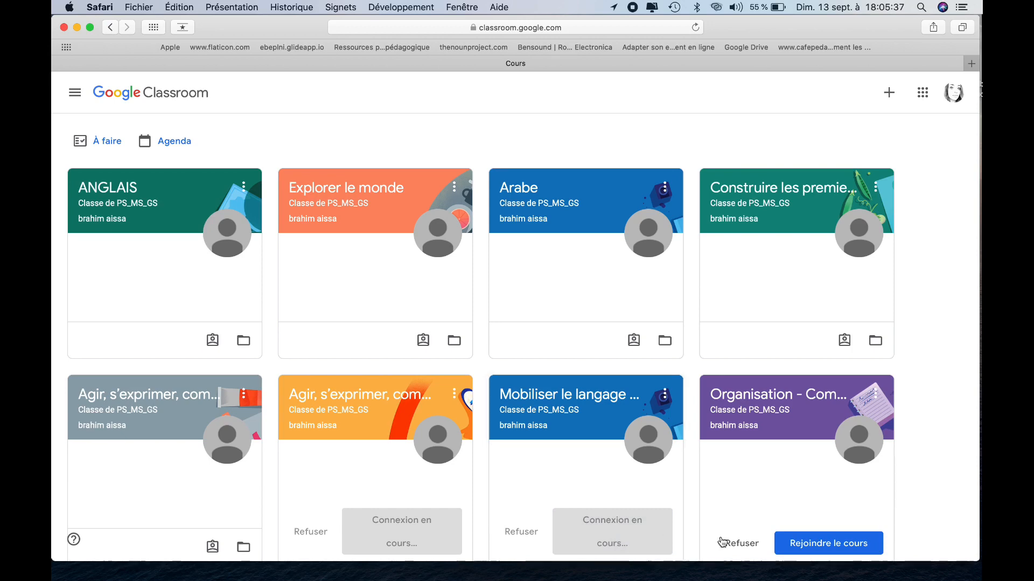
# - Show the Agenda for the week of 21–27 September 2020 and open Monday's 09:00 question "Français : Visioconférence Groupe 2"
pyautogui.click(75, 93)
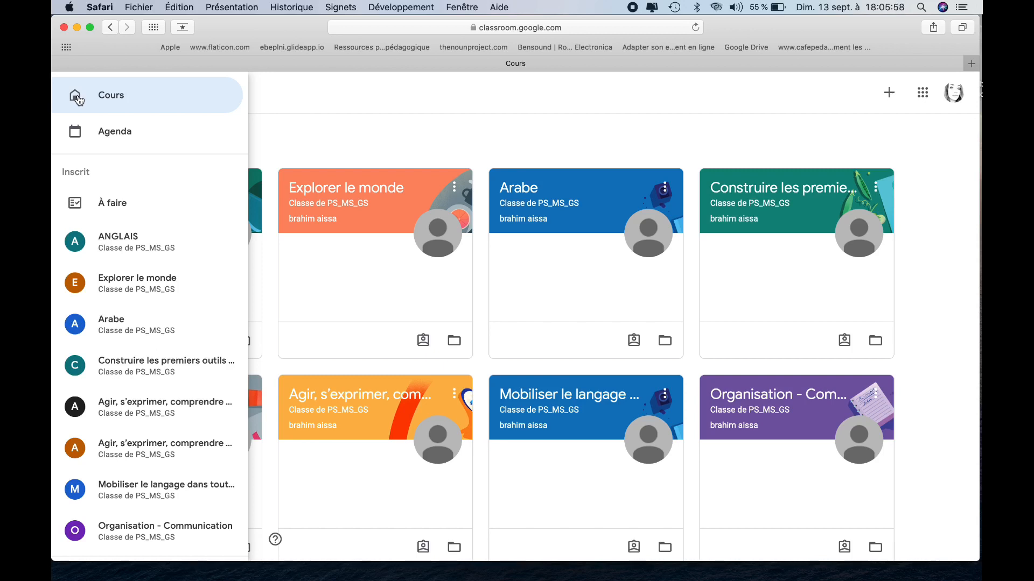
pyautogui.click(93, 131)
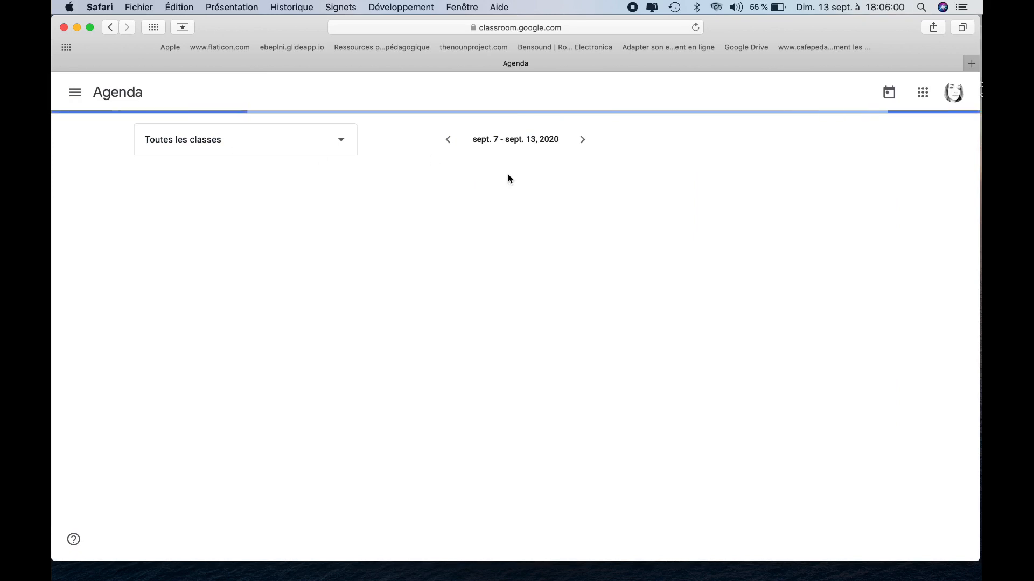
pyautogui.click(581, 139)
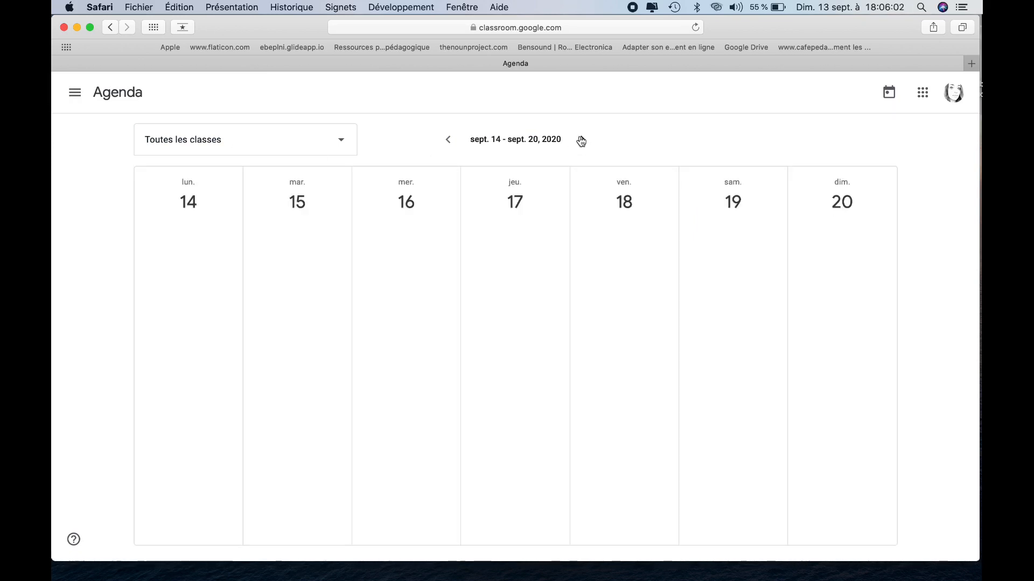
pyautogui.click(581, 140)
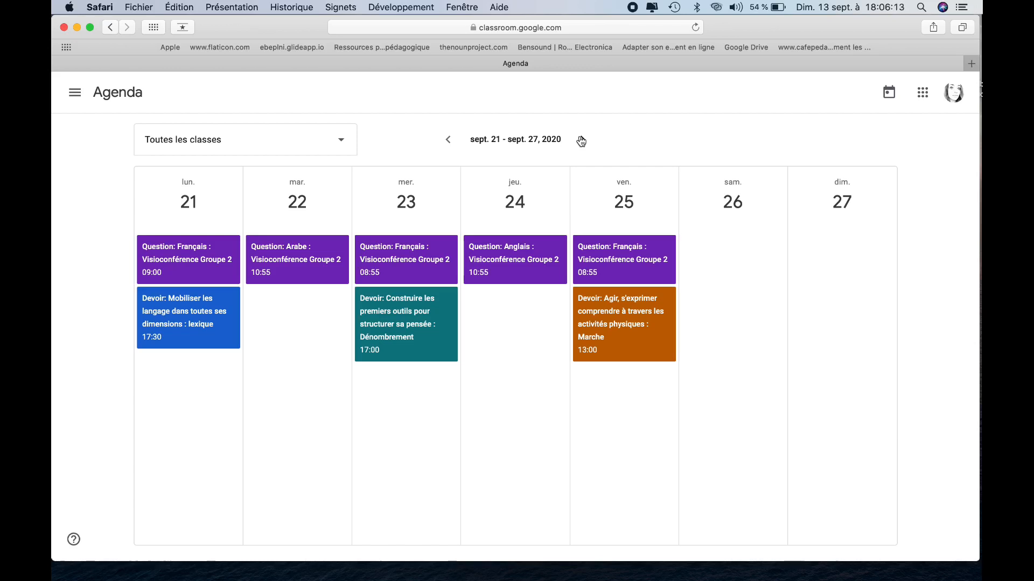
pyautogui.click(211, 261)
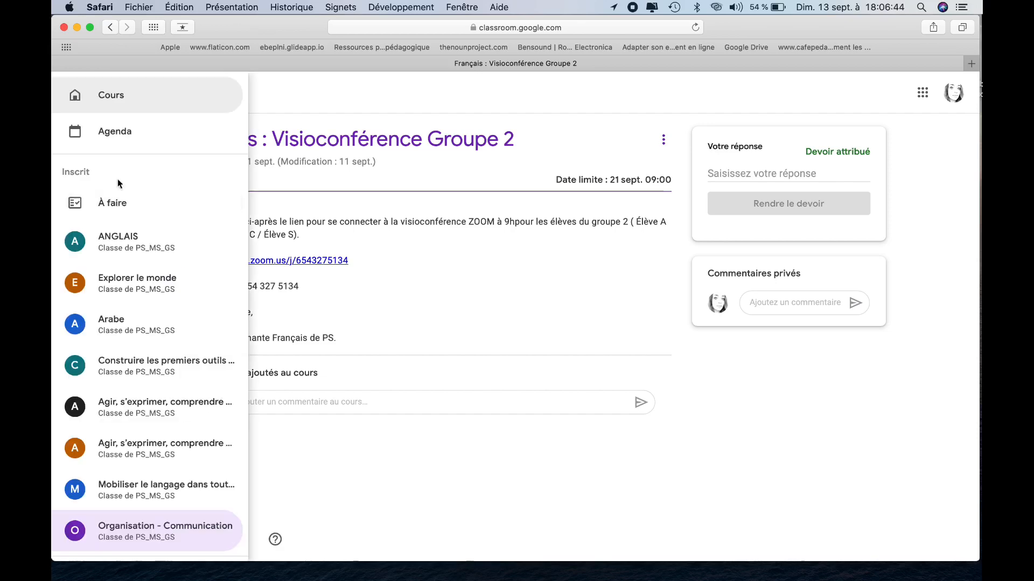
# - Consult the À faire list and the assignments of the course Mobiliser le langage dans toutes ses dimensions
pyautogui.click(119, 206)
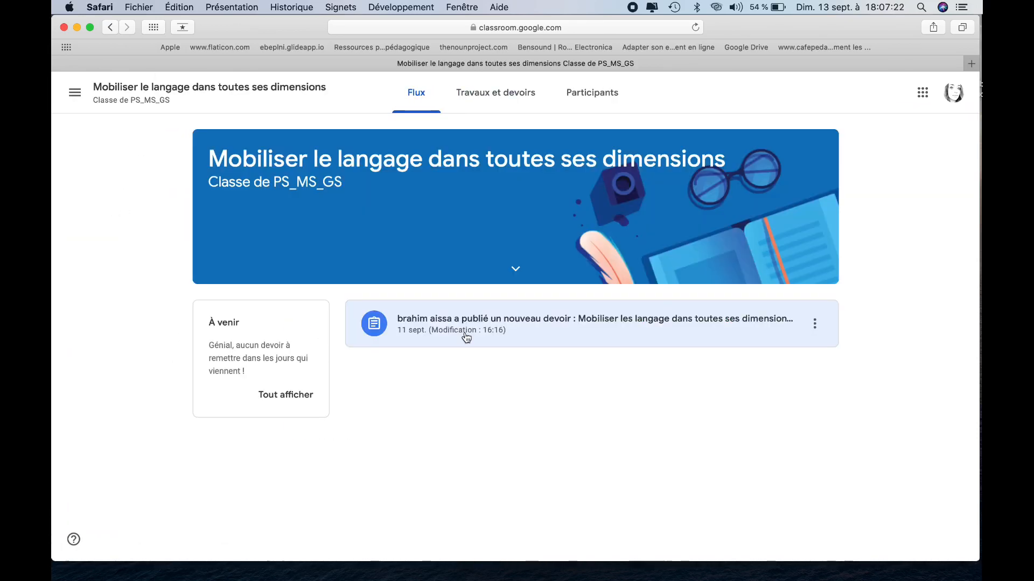
pyautogui.click(504, 96)
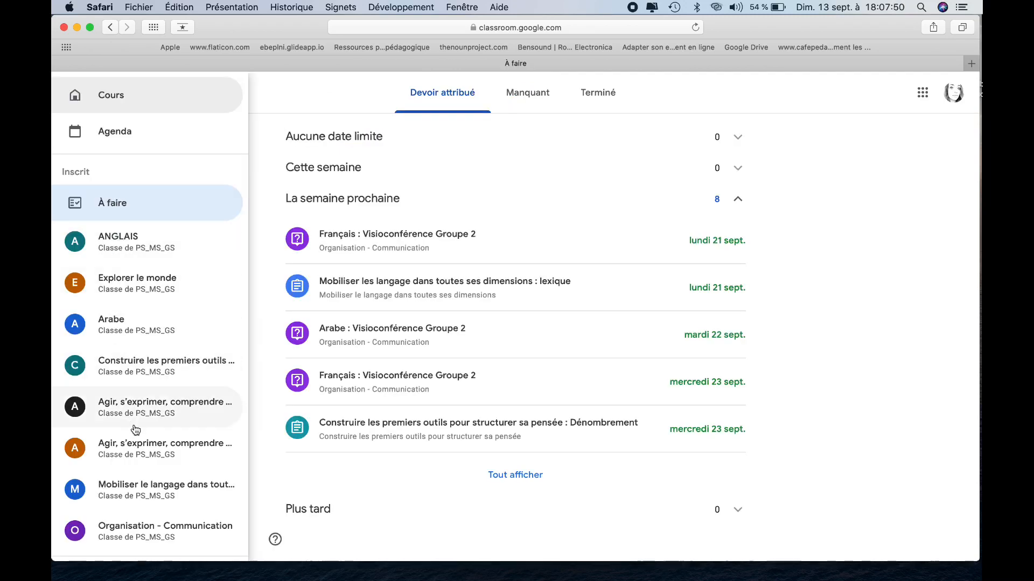
pyautogui.click(125, 486)
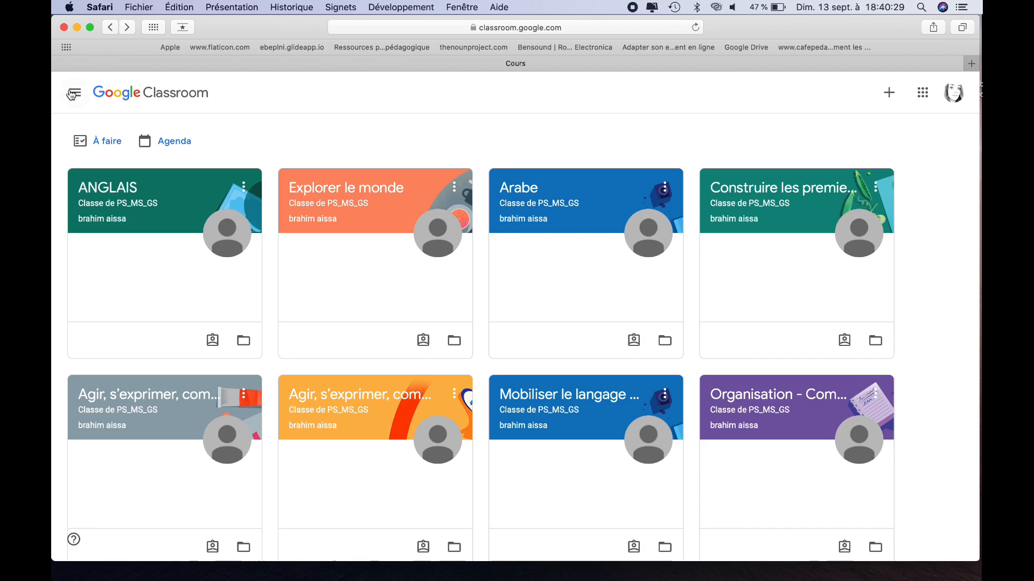
# - Open the Projet Cirque document attached to the lexique assignment in the Mobiliser le langage dans toutes ses dimensions course
pyautogui.click(75, 92)
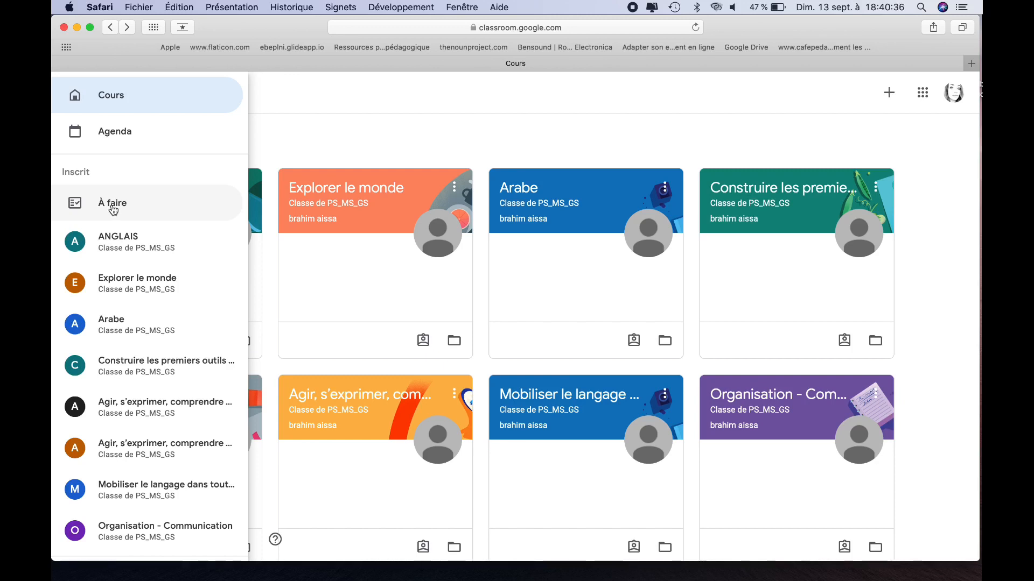
pyautogui.click(577, 427)
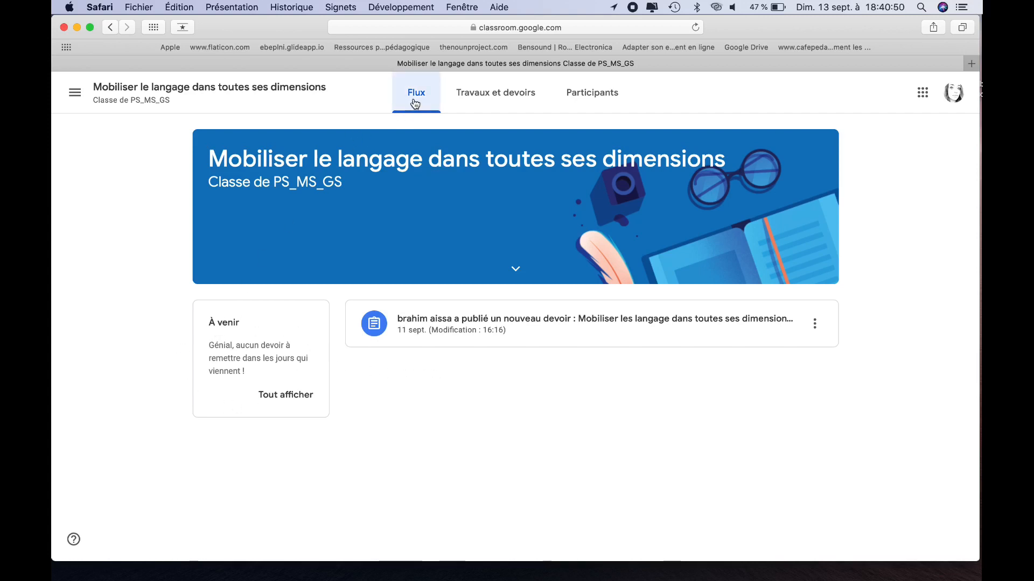
pyautogui.click(472, 98)
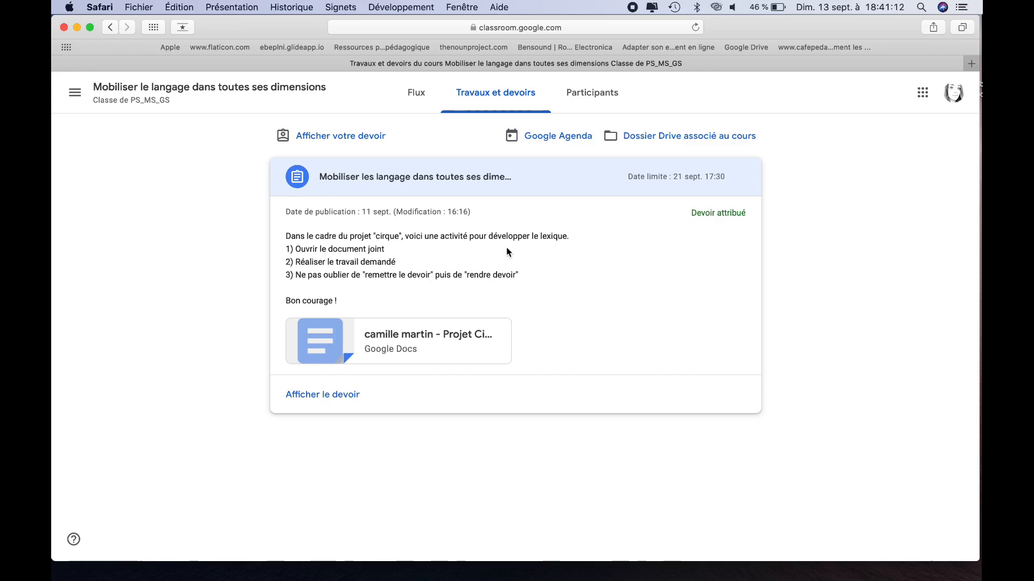
pyautogui.click(401, 334)
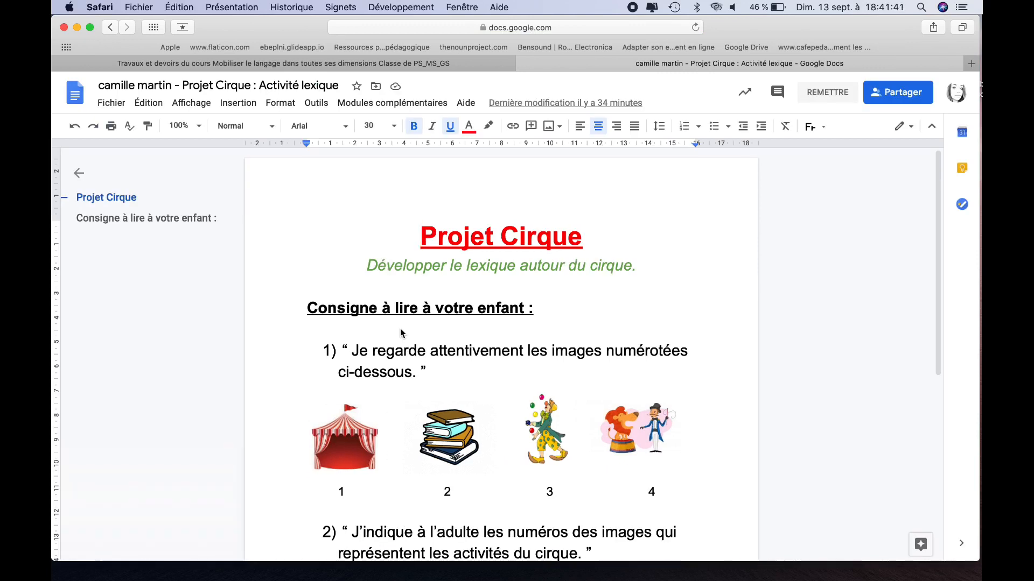
# - Write the answer "1 3 4" after instruction 3, "L'adulte écrit les numéros dictés", in the Projet Cirque document
pyautogui.scroll(-5, 403, 366)
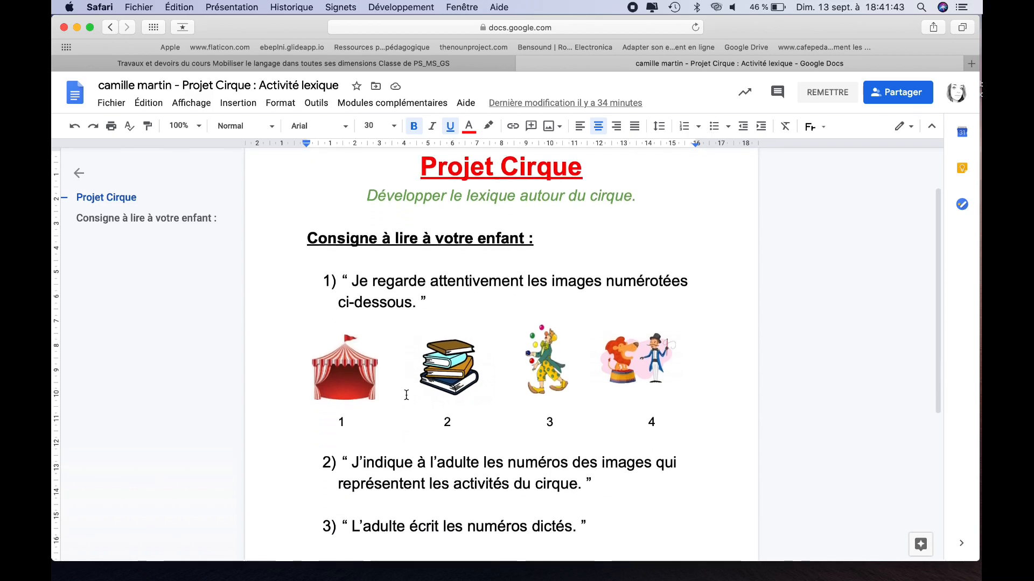
pyautogui.scroll(-5, 406, 395)
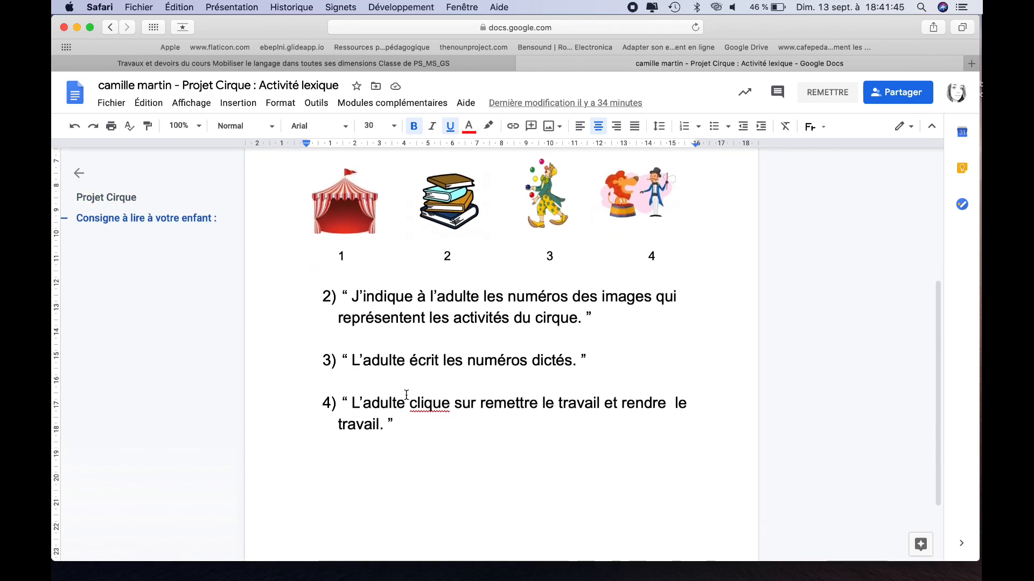
pyautogui.scroll(1, 406, 395)
pyautogui.scroll(1, 407, 395)
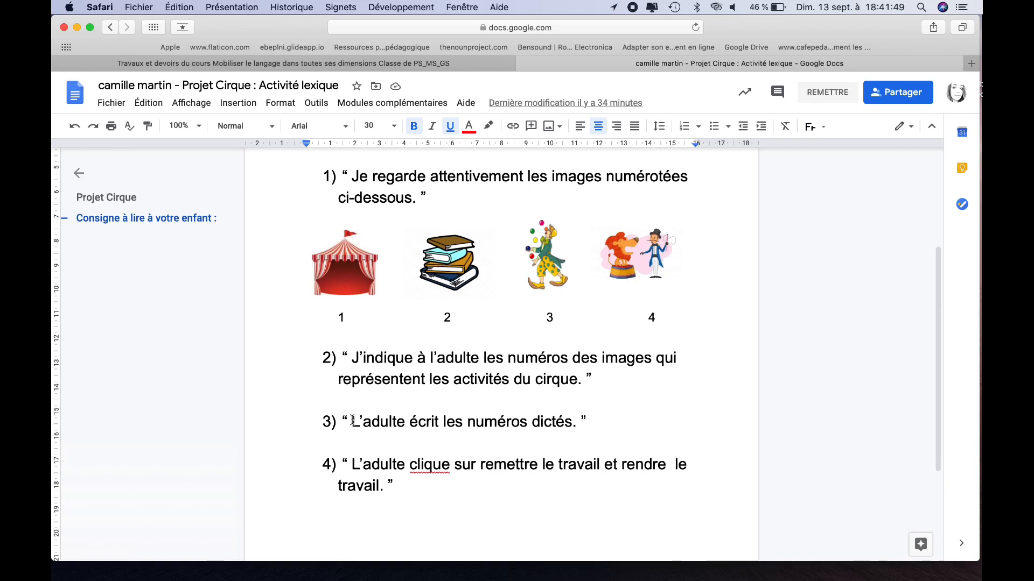
pyautogui.click(595, 421)
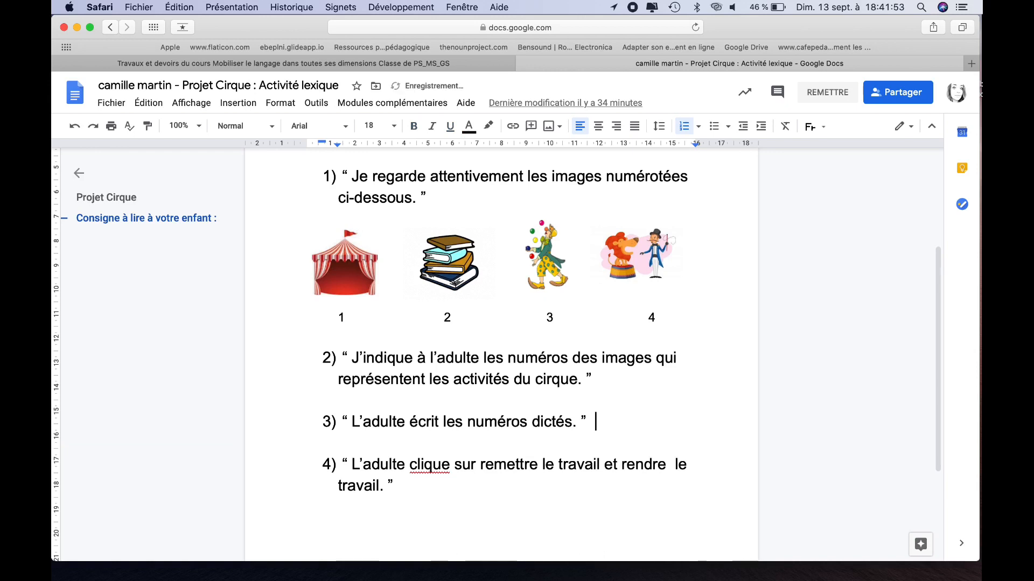
pyautogui.write('1  ')
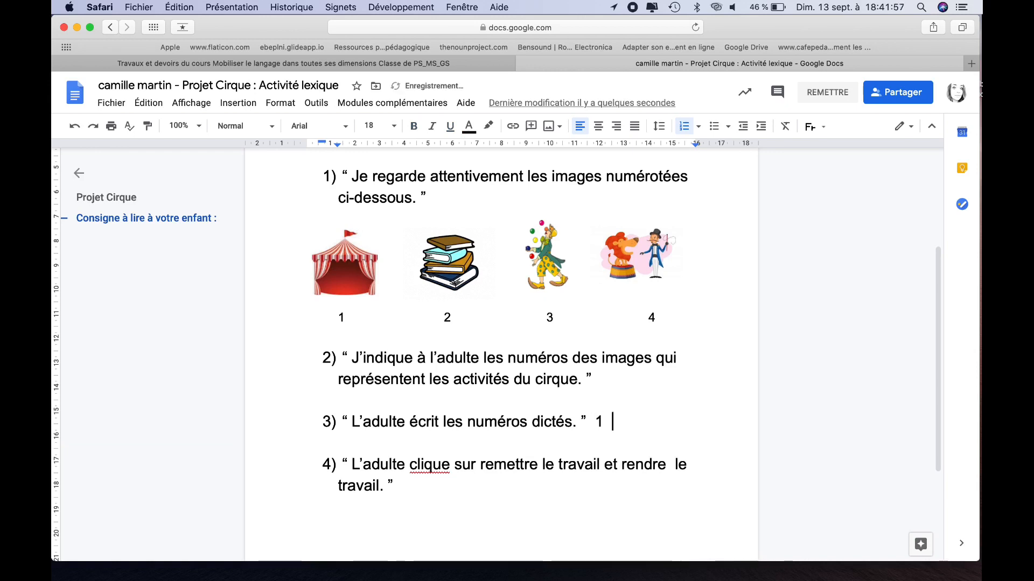
pyautogui.write('3  4')
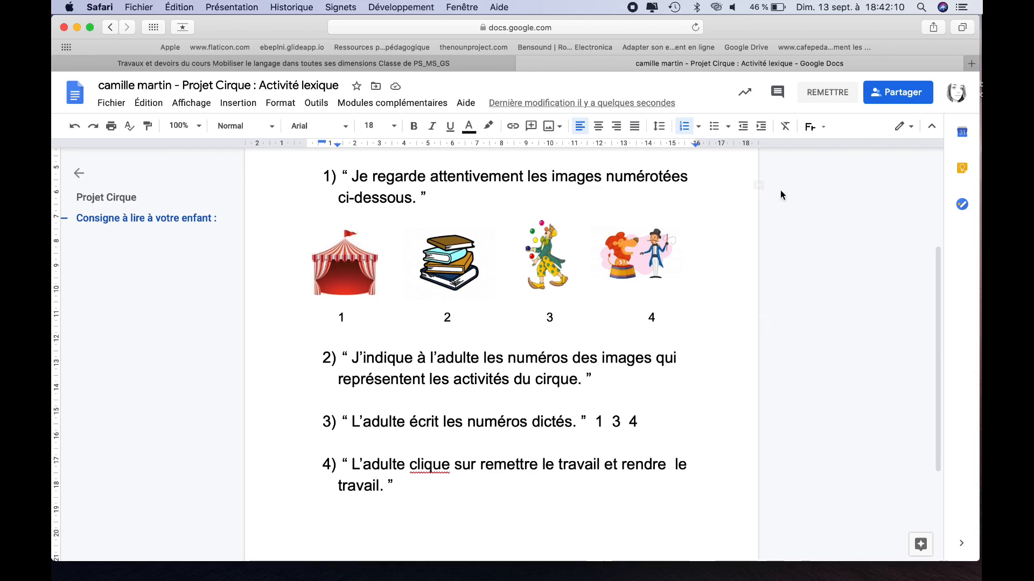
# - Hand in the Projet Cirque document for the lexique assignment, dismissing the reminder about managing submissions
pyautogui.click(823, 92)
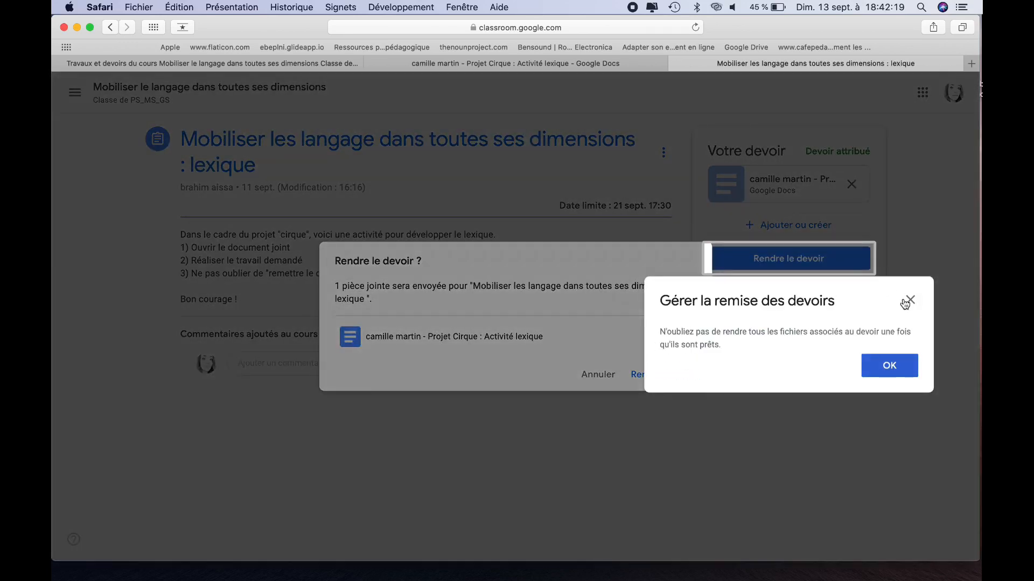
pyautogui.click(906, 302)
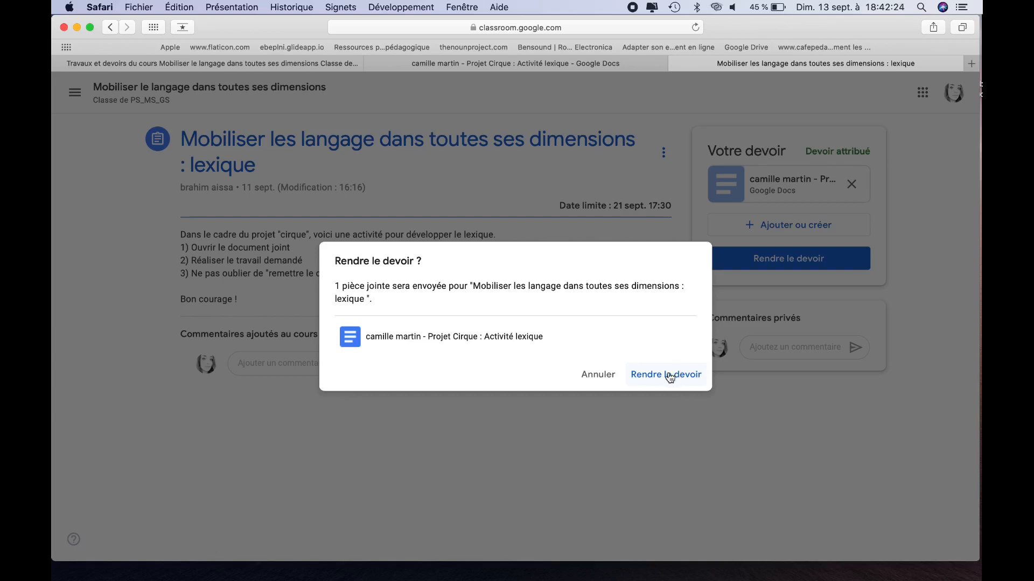
pyautogui.click(670, 375)
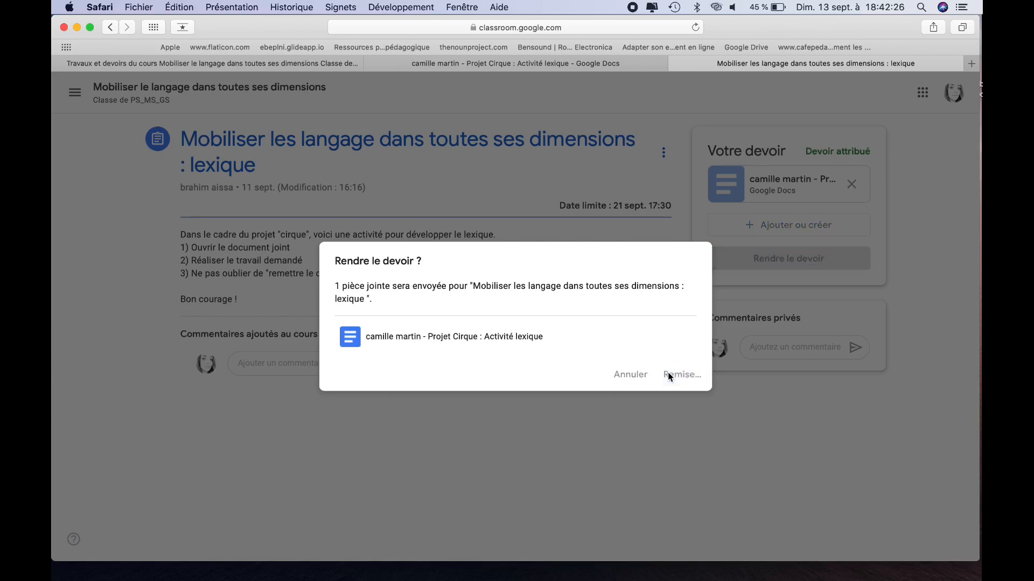